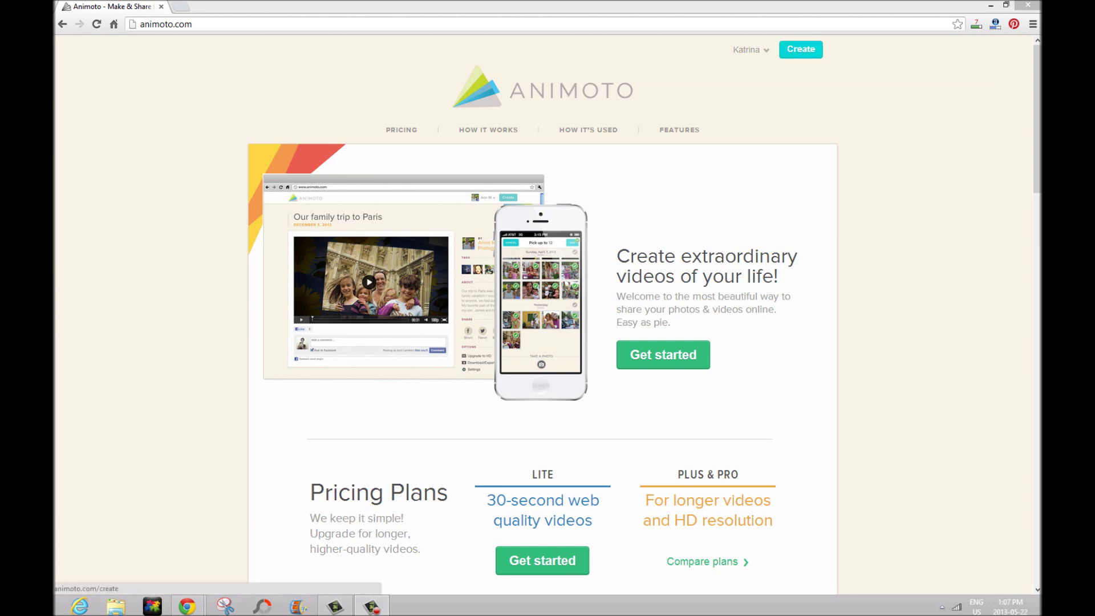
# Step: Start a new video from the homepage to reach the Choose a style page
pyautogui.click(801, 50)
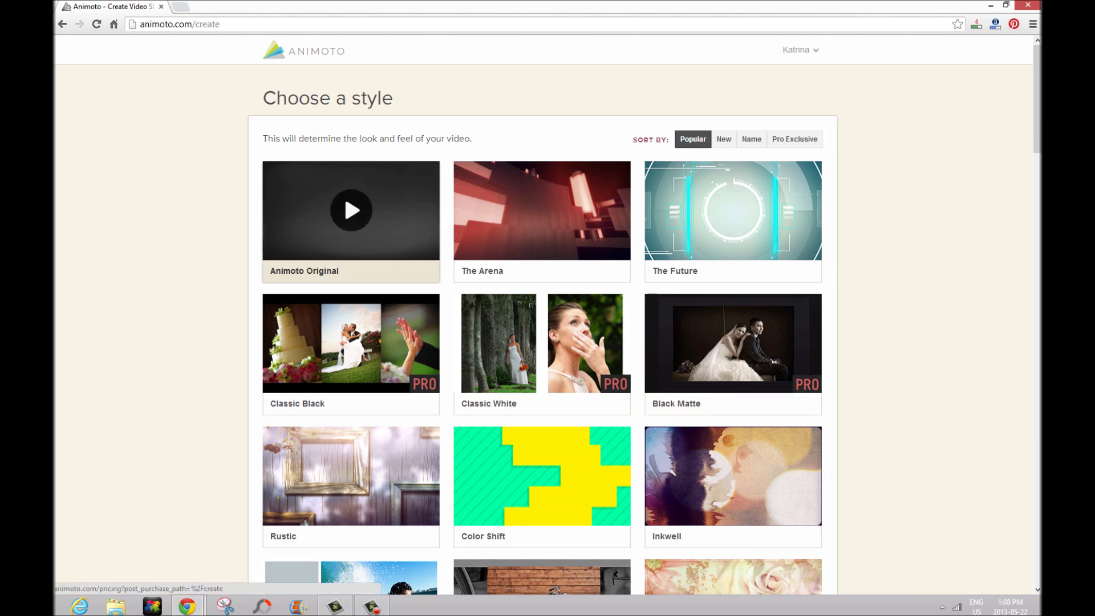
# Step: Preview the Animoto Original style and create a video with it
pyautogui.click(351, 209)
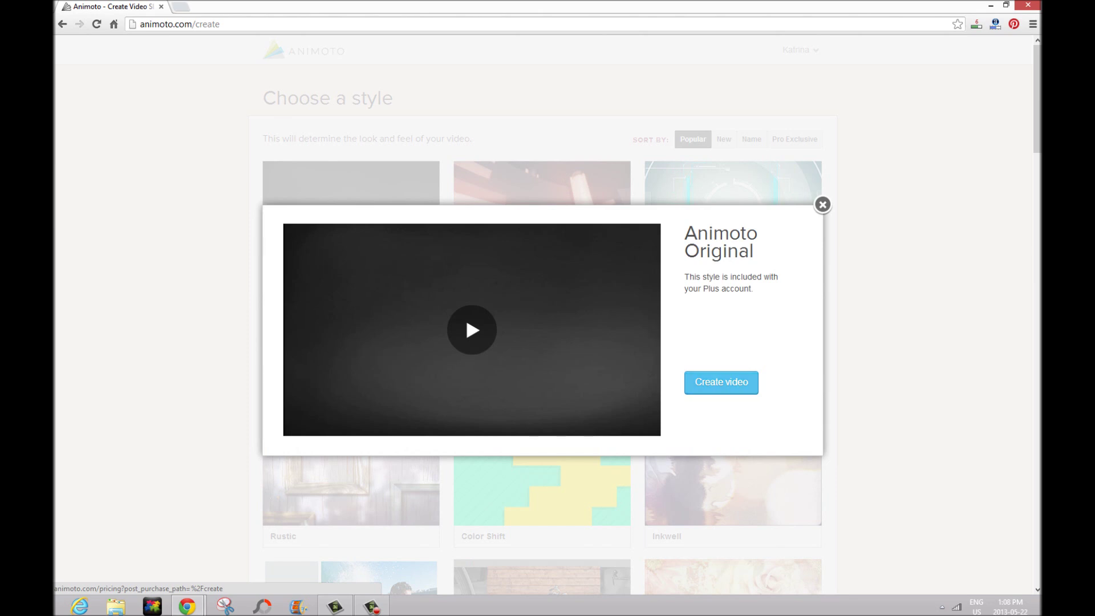
pyautogui.click(722, 382)
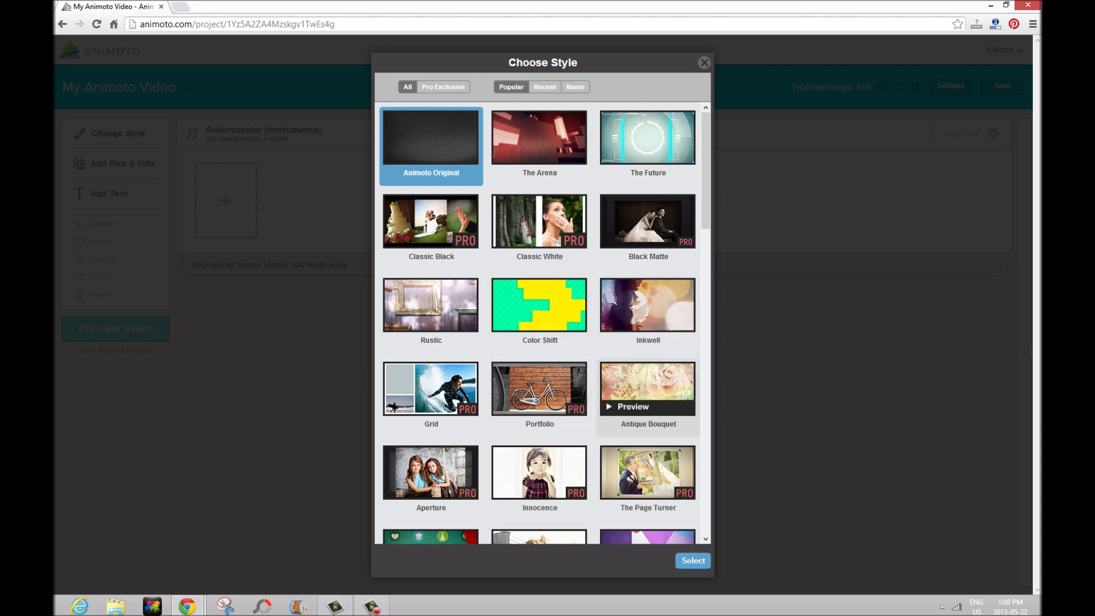
# Step: Browse the Choose Style list and keep Animoto Original, returning to the empty storyboard
pyautogui.scroll(-4, 539, 343)
pyautogui.scroll(-5, 539, 342)
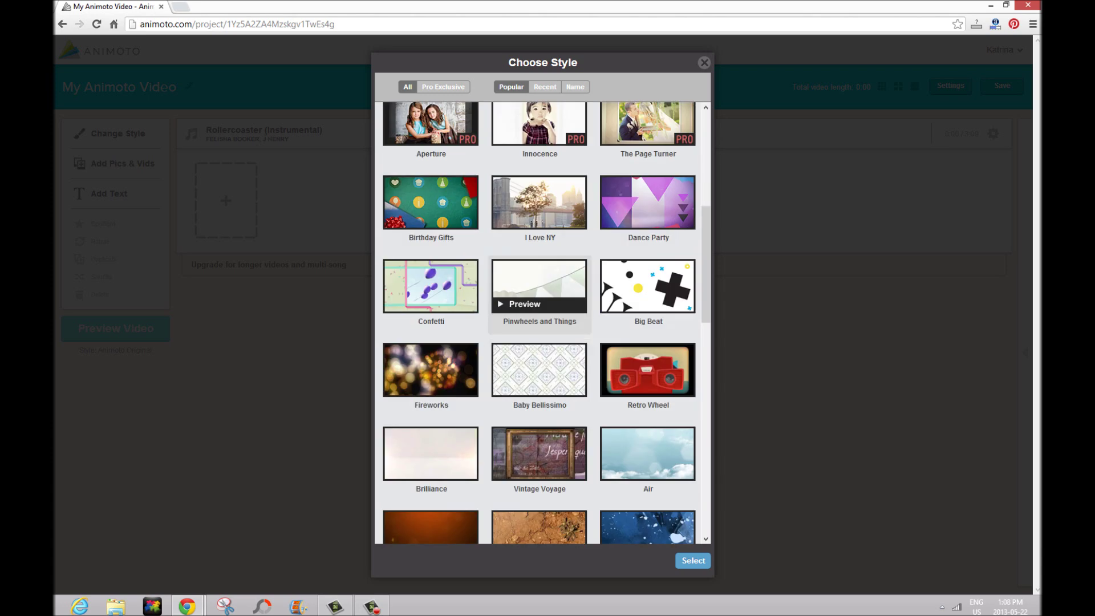
pyautogui.click(704, 62)
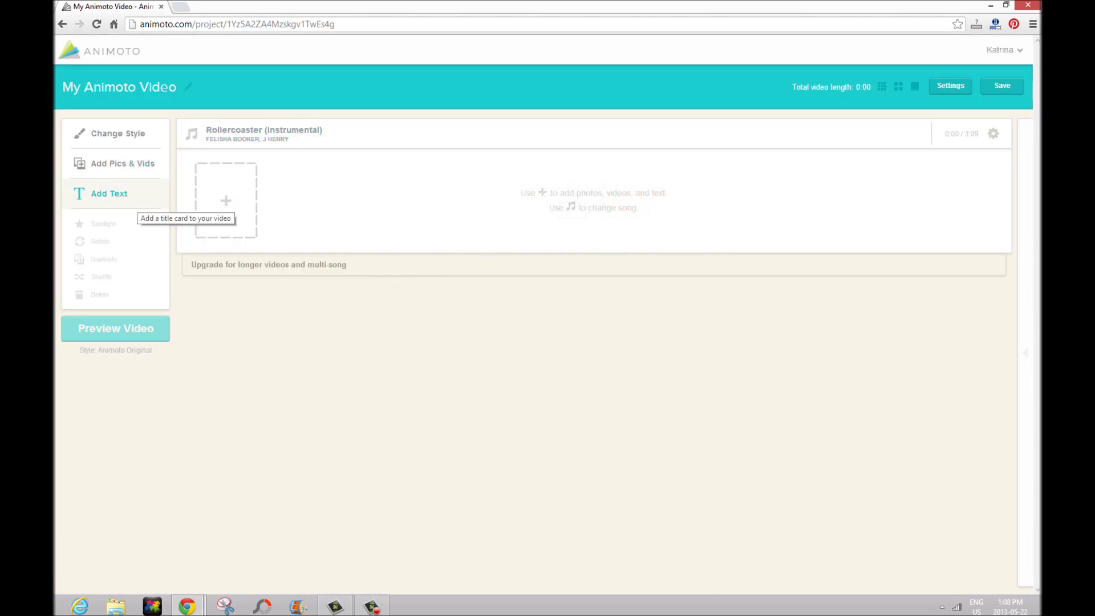
pyautogui.moveTo(227, 207)
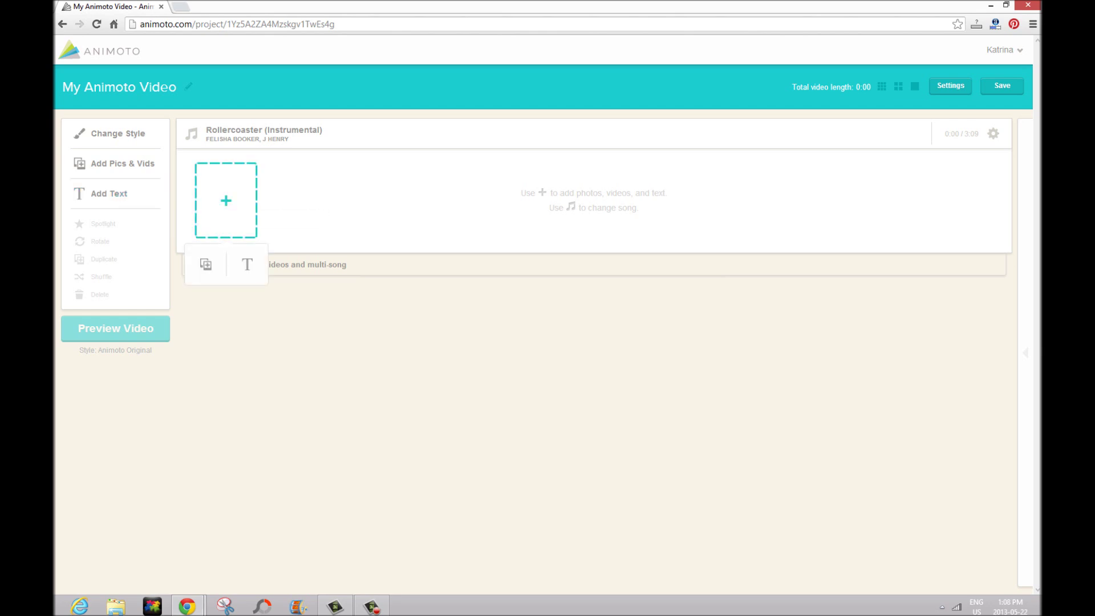
# Step: Upload JPEG300_vsmall from the computer as the first slide, then start a title card
pyautogui.click(206, 265)
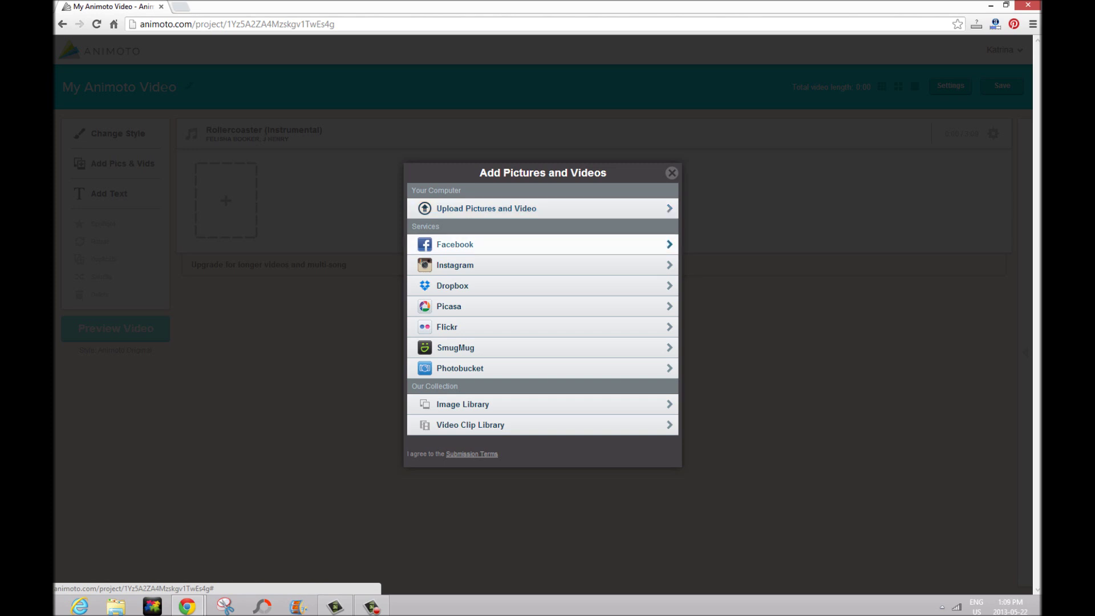
pyautogui.click(486, 208)
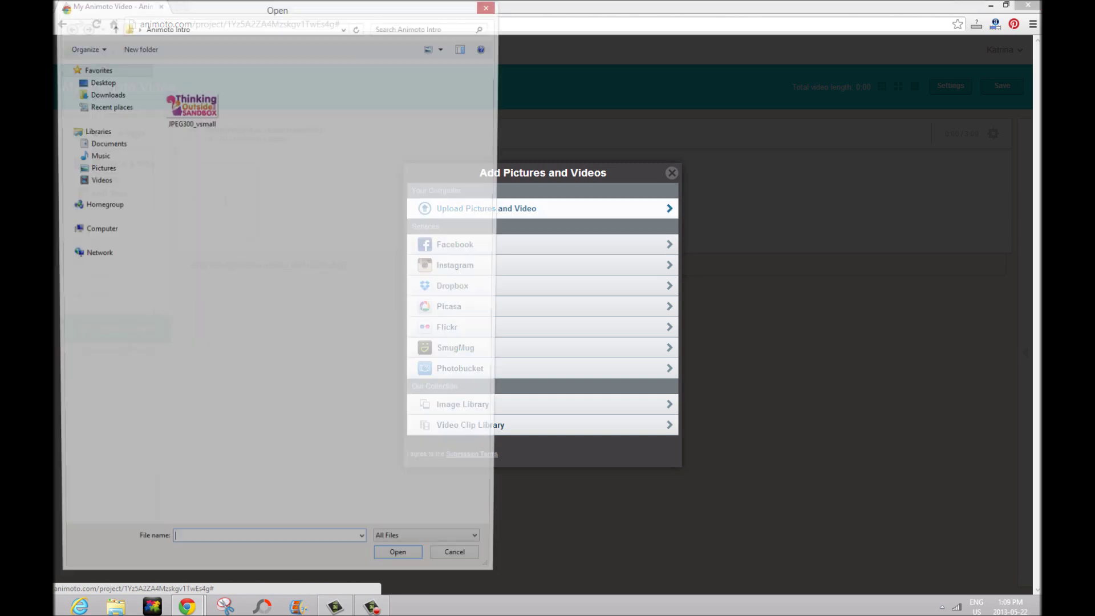
pyautogui.doubleClick(190, 103)
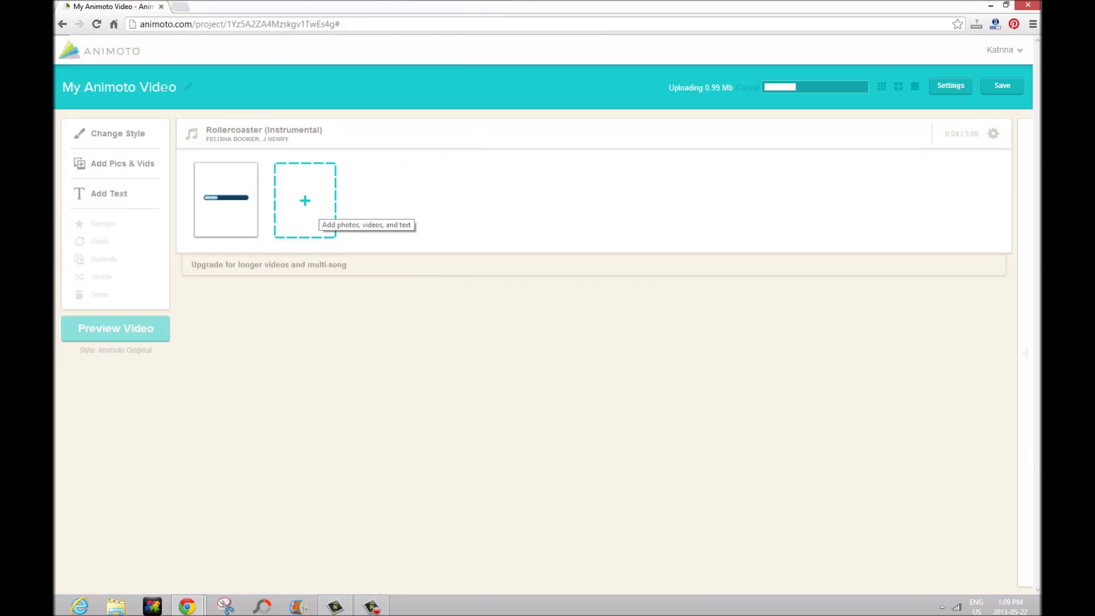
pyautogui.click(313, 225)
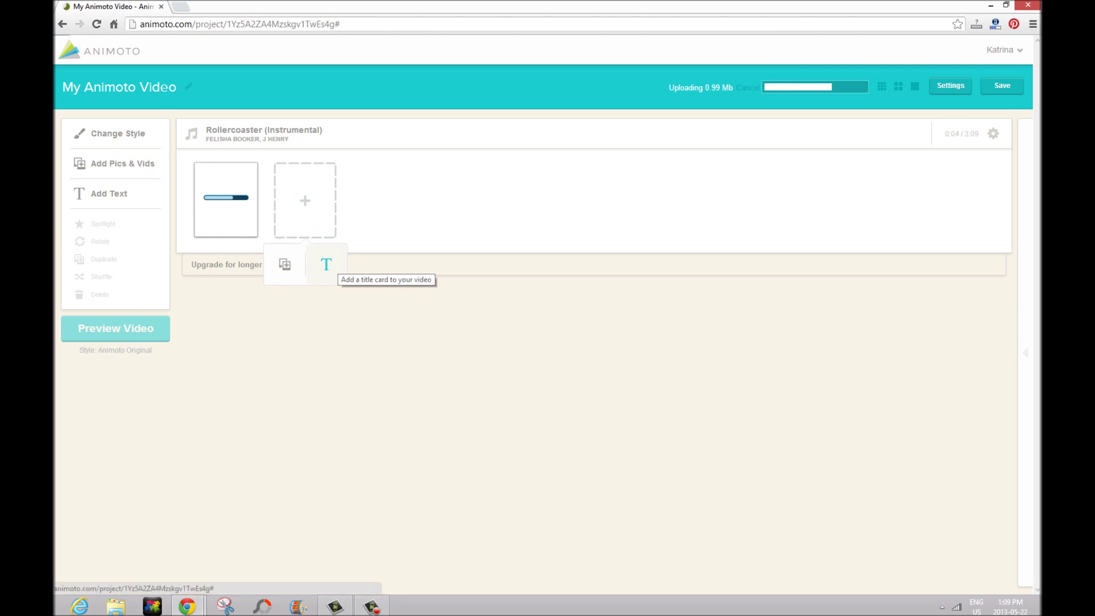
pyautogui.click(326, 264)
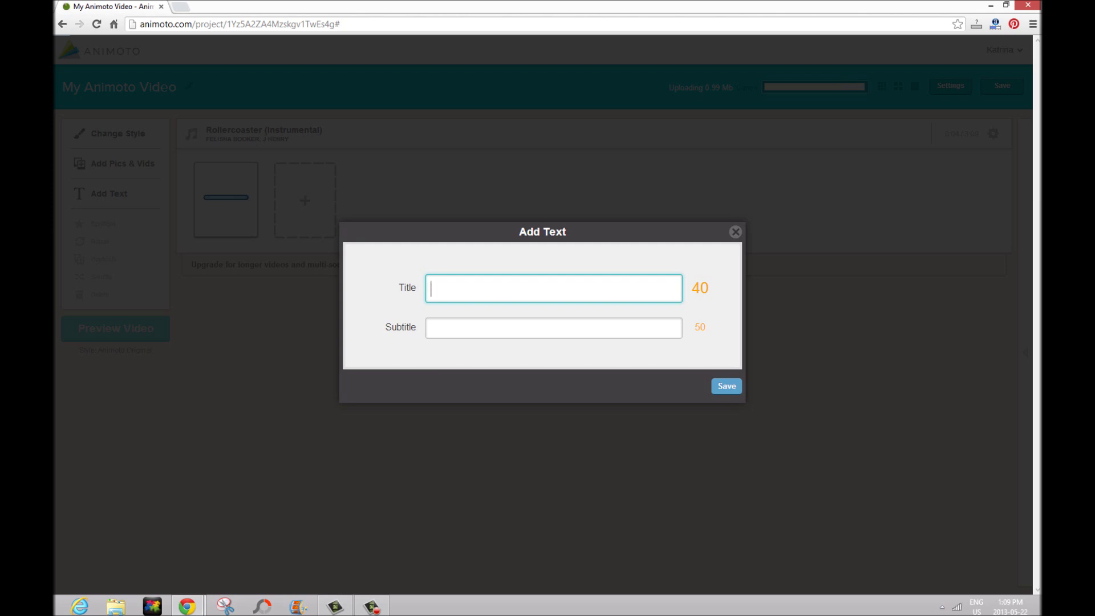
# Step: Add a 'Free Resources For' title card with subtitle 'Business and Blogging Moms'
pyautogui.write('Free Resources For')
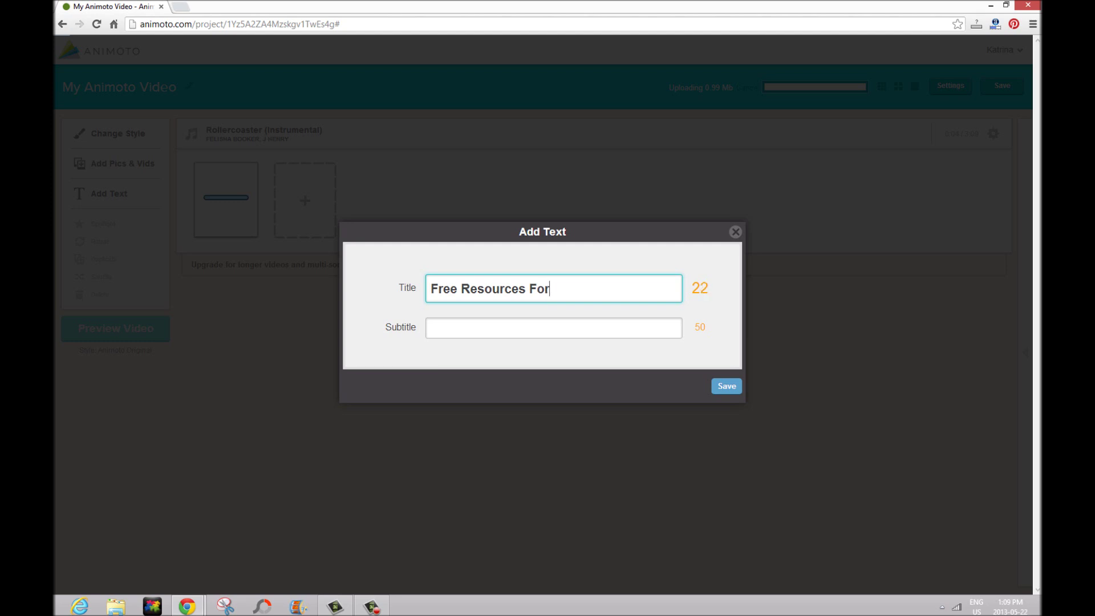
pyautogui.press('Tab')
pyautogui.write('Busin')
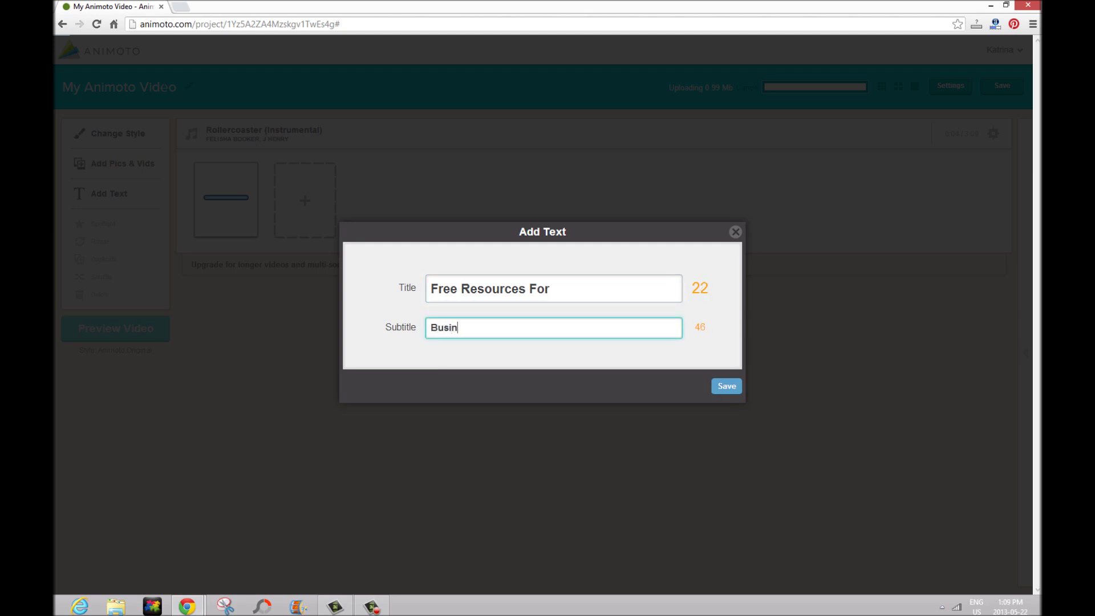
pyautogui.write('ess and Blogging Moms')
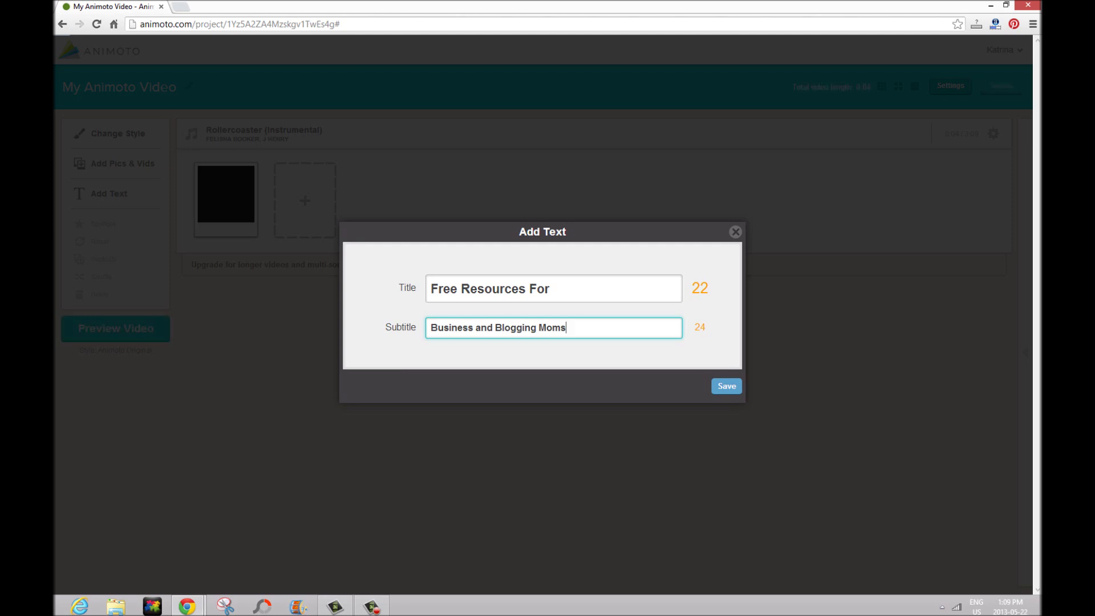
pyautogui.click(727, 386)
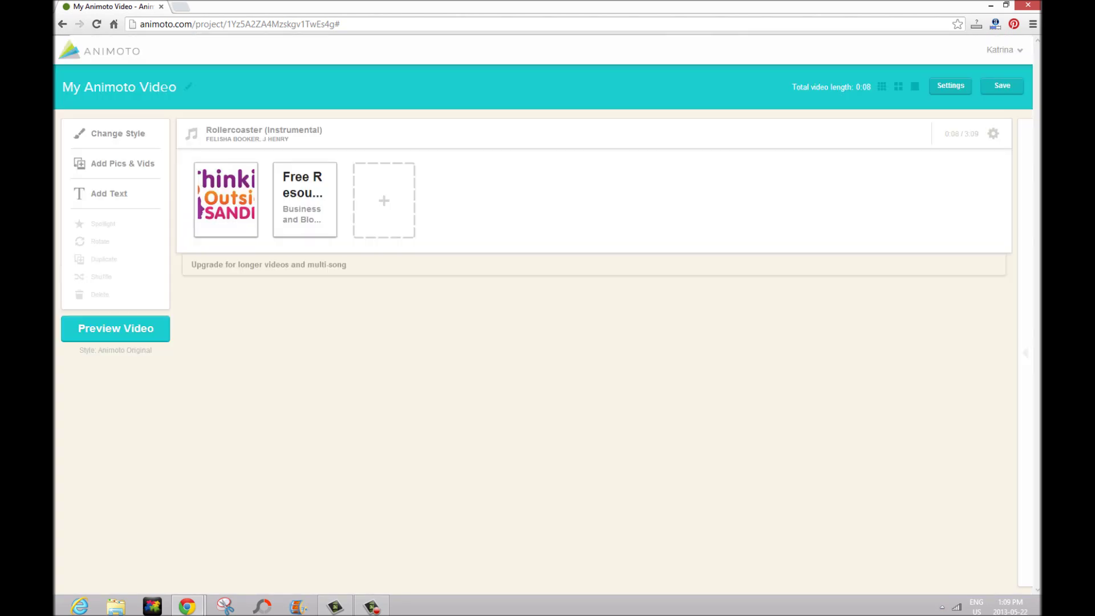
pyautogui.click(384, 200)
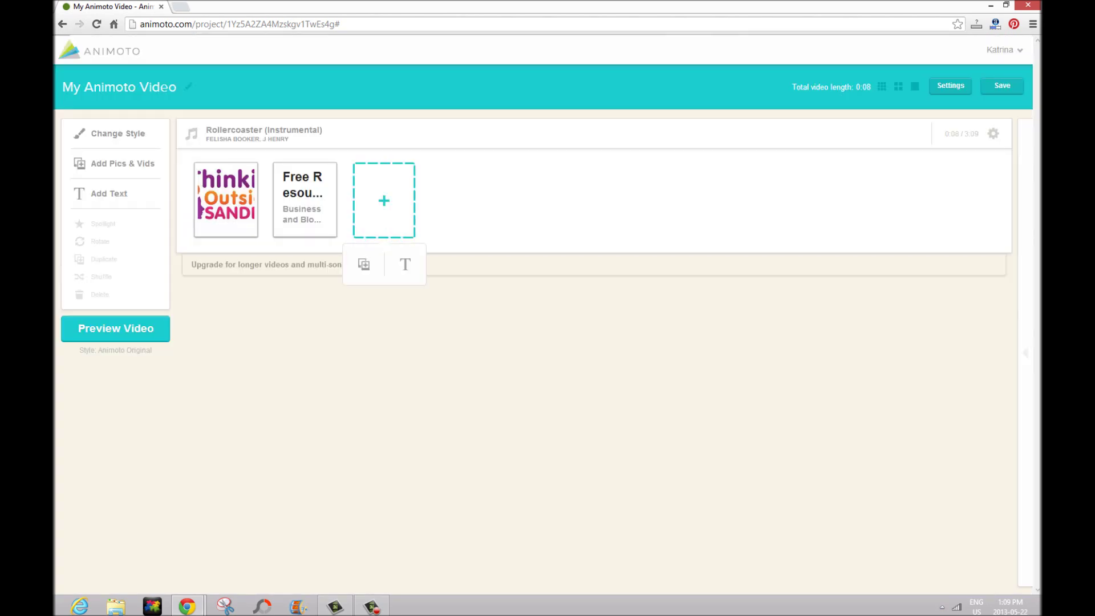
pyautogui.click(405, 265)
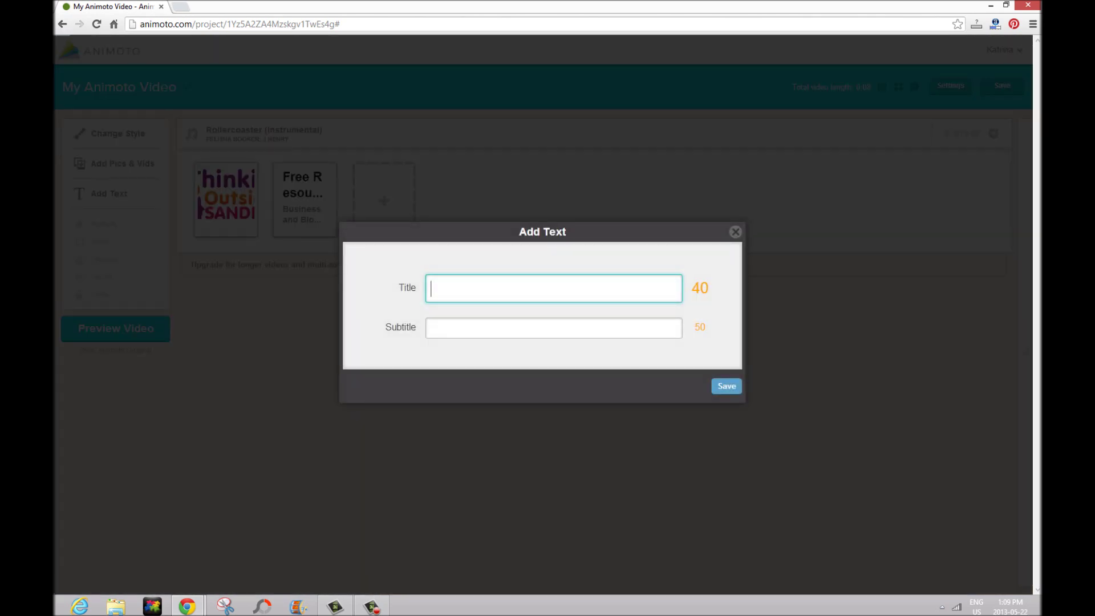
pyautogui.write('www.tot')
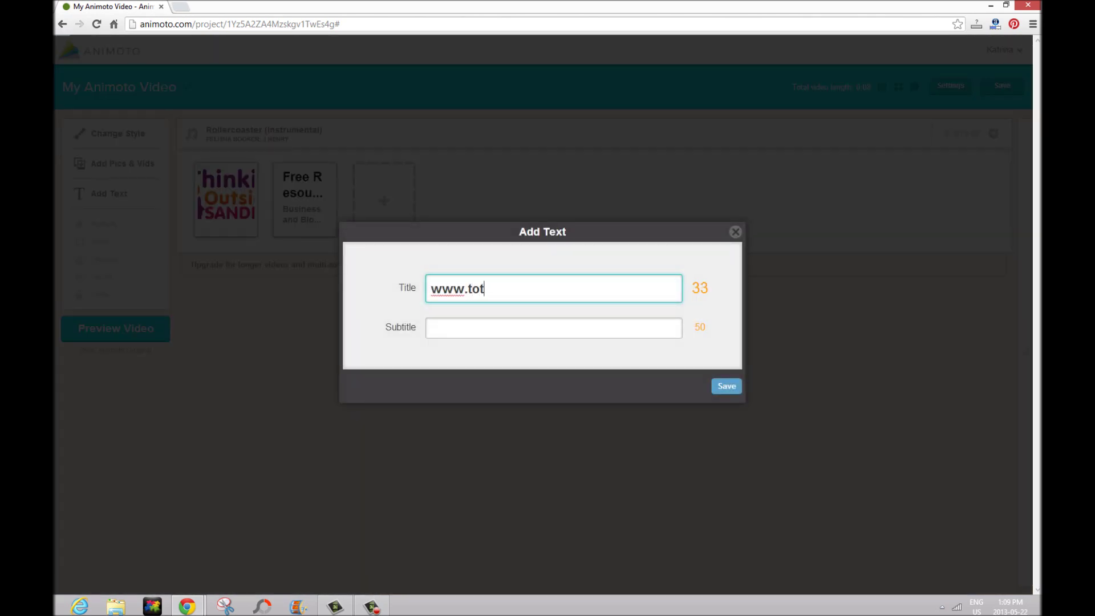
pyautogui.write('sbusiness.com')
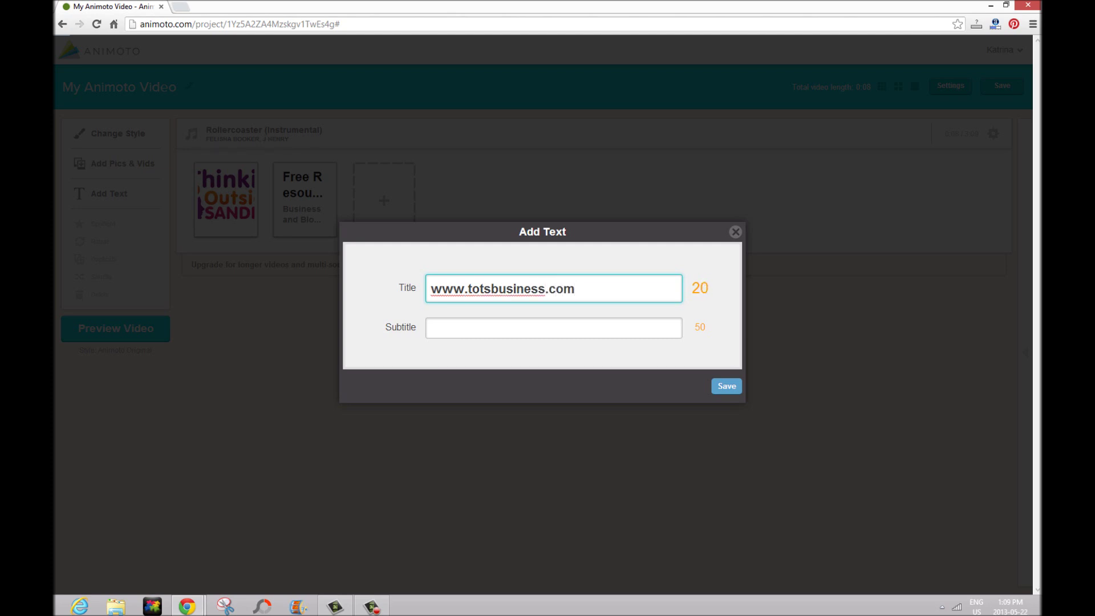
pyautogui.click(727, 386)
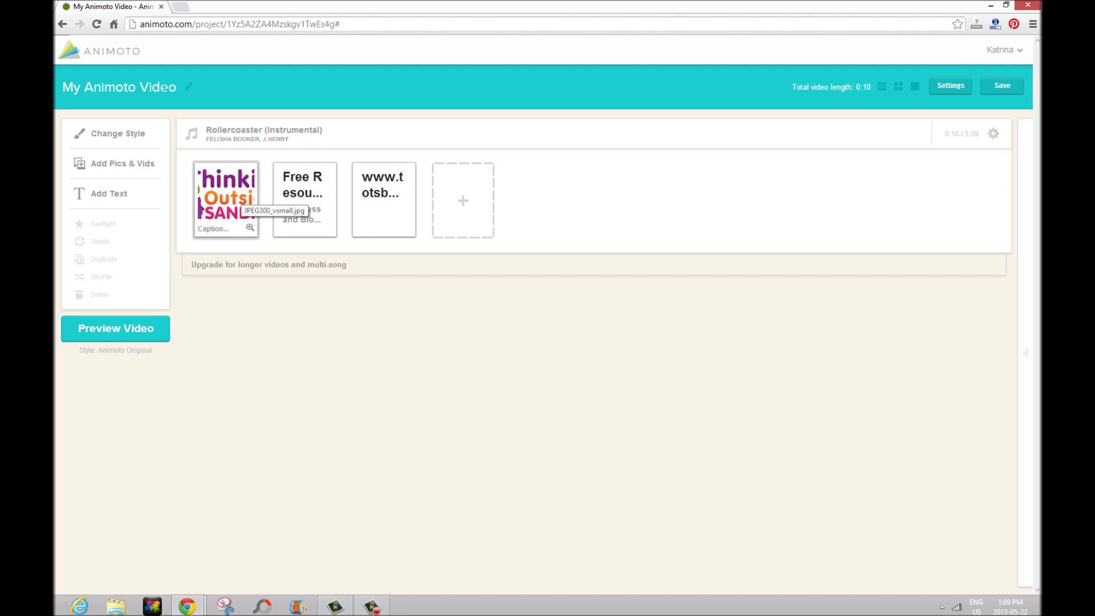
pyautogui.click(237, 200)
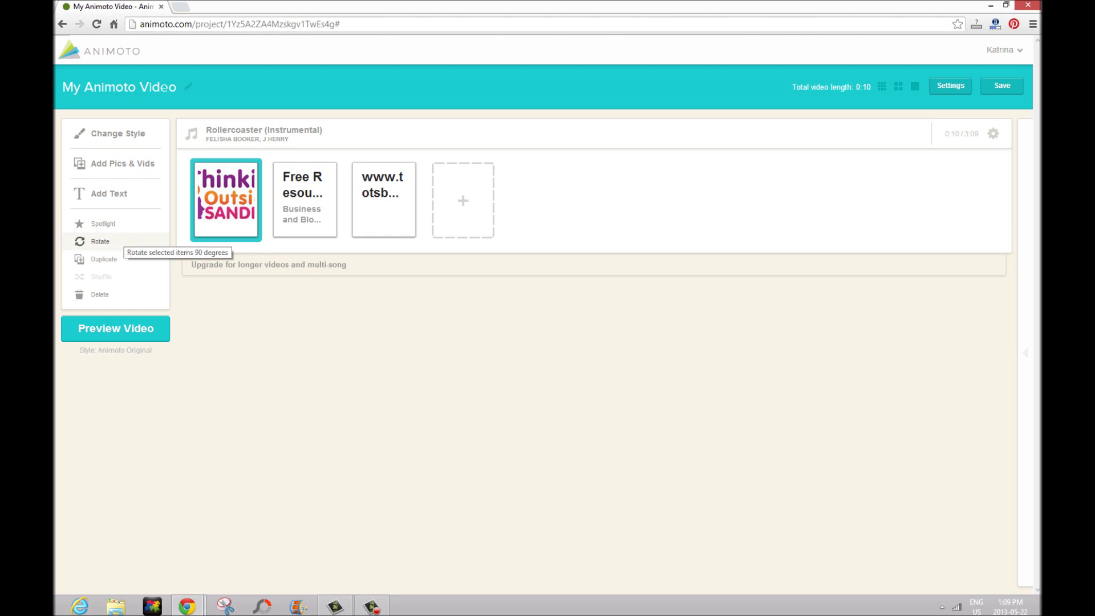
# Step: Rotate the logo back upright and spotlight it, extending the video to 0:14
pyautogui.click(100, 241)
pyautogui.click(100, 242)
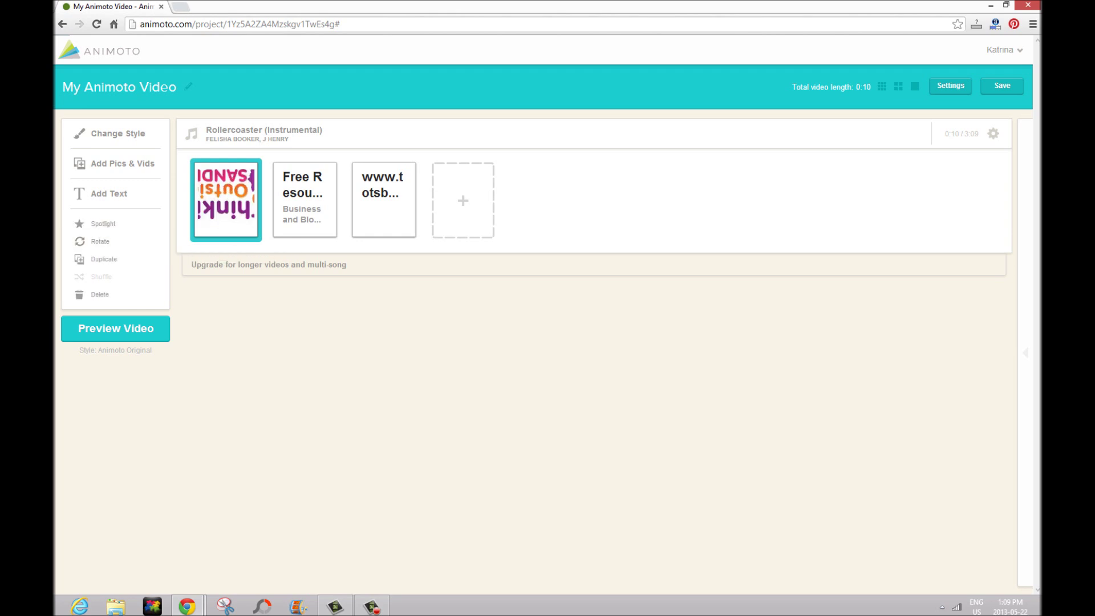
pyautogui.click(100, 241)
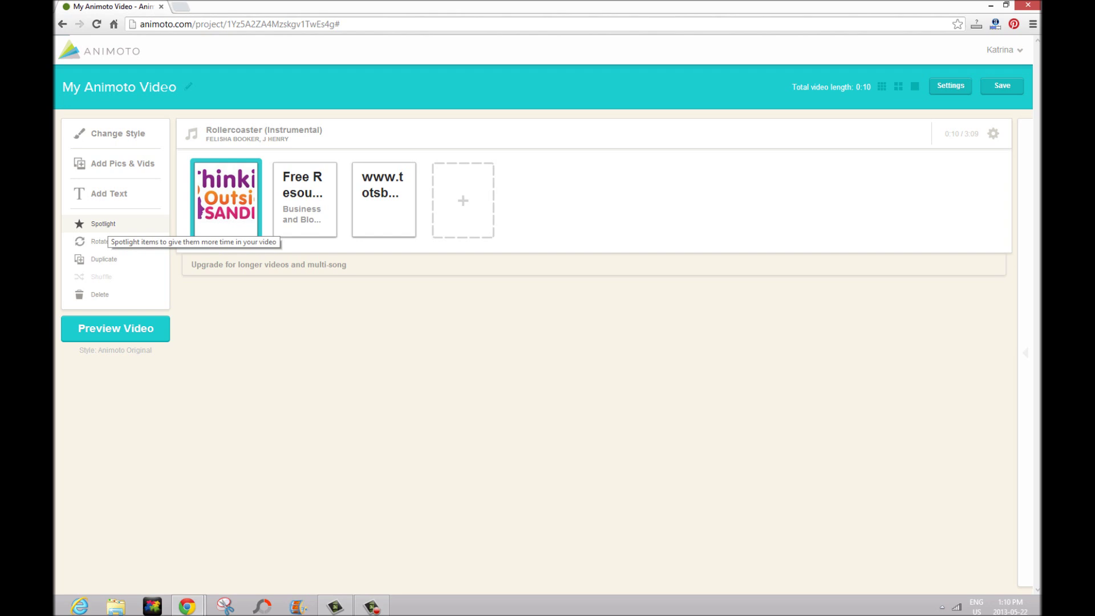
pyautogui.click(103, 224)
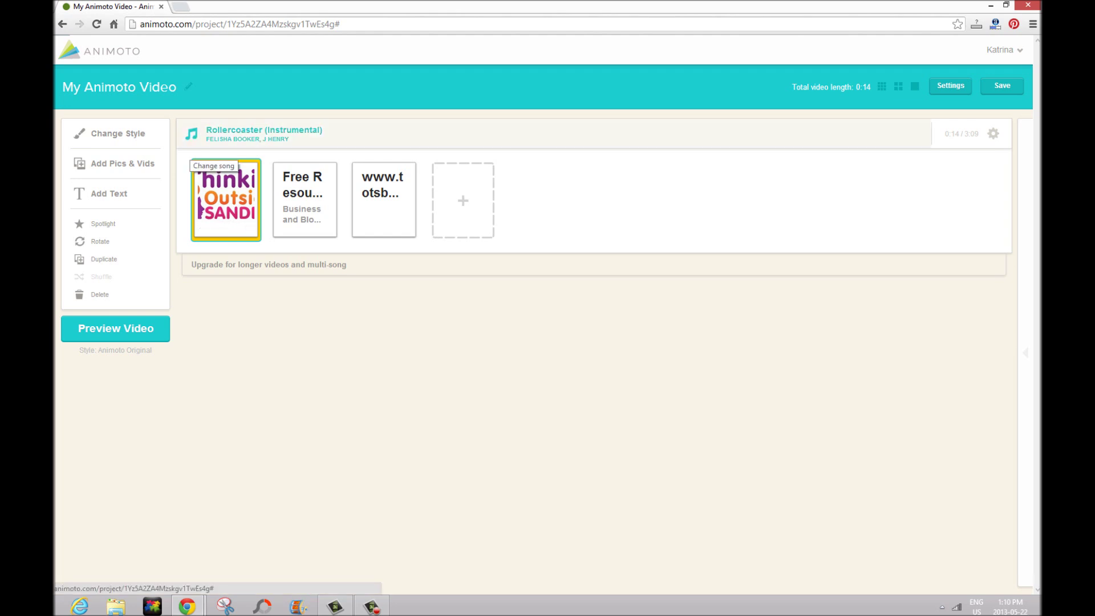
pyautogui.click(196, 140)
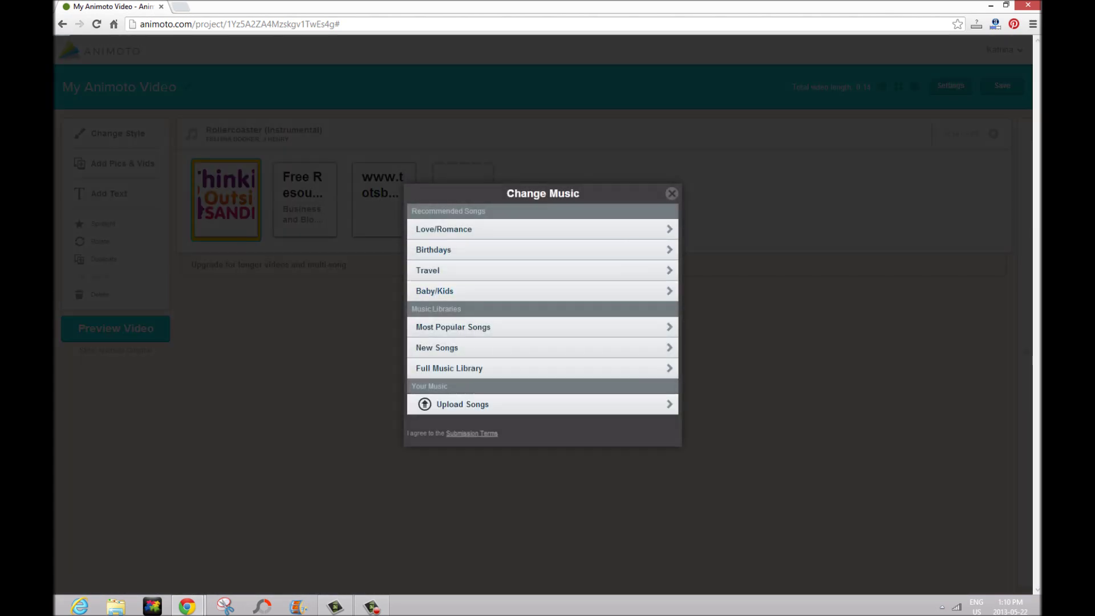
# Step: Browse the full music library, then load LIFE by Beckah Shae from Most Popular Songs
pyautogui.click(450, 368)
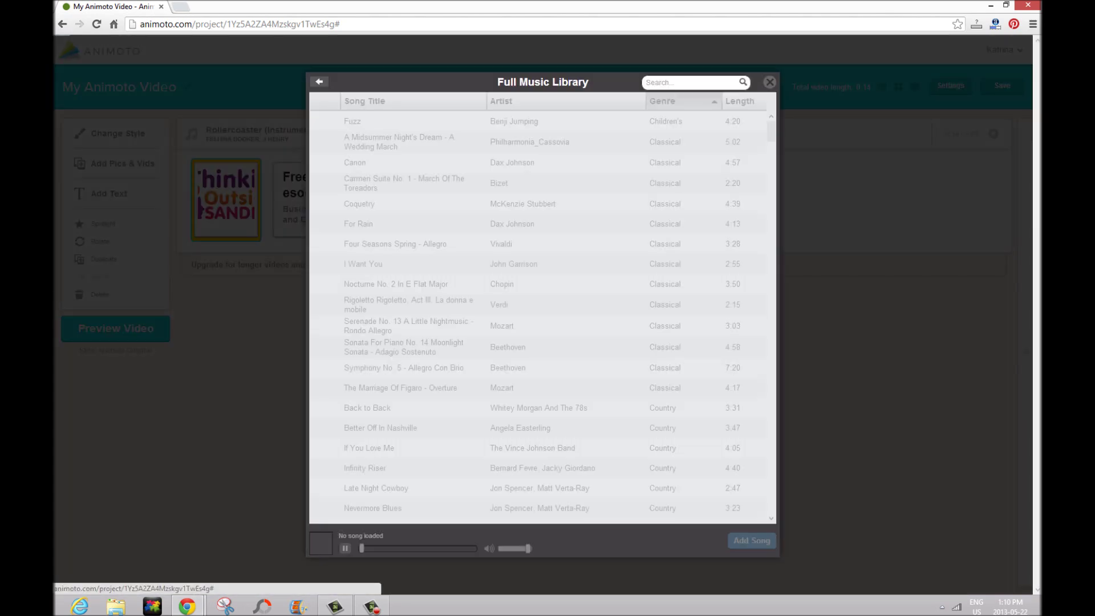
pyautogui.scroll(-6, 399, 257)
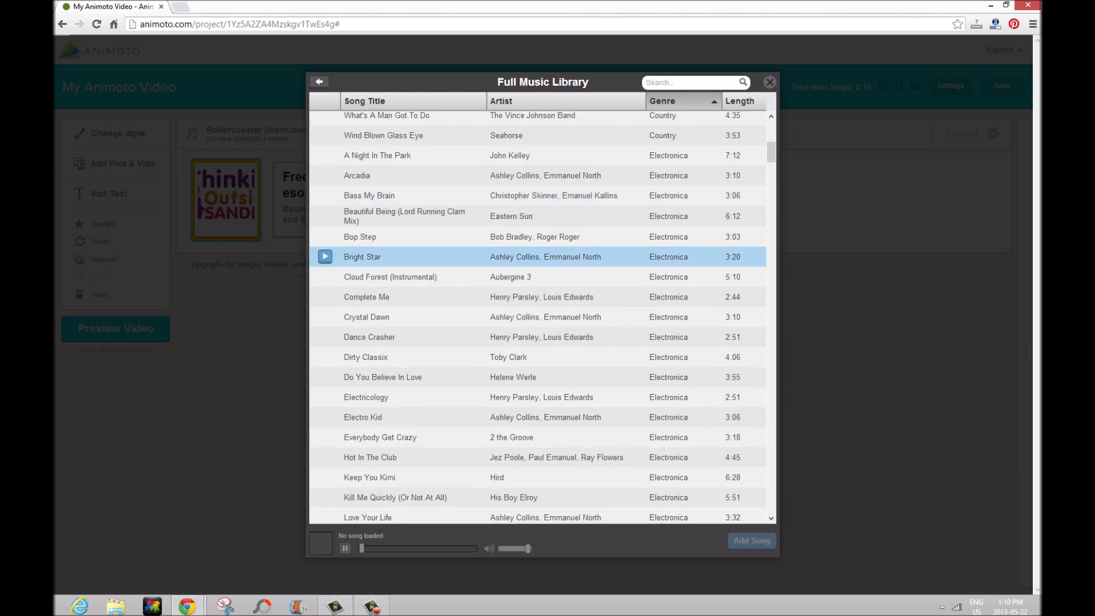
pyautogui.scroll(-15, 399, 257)
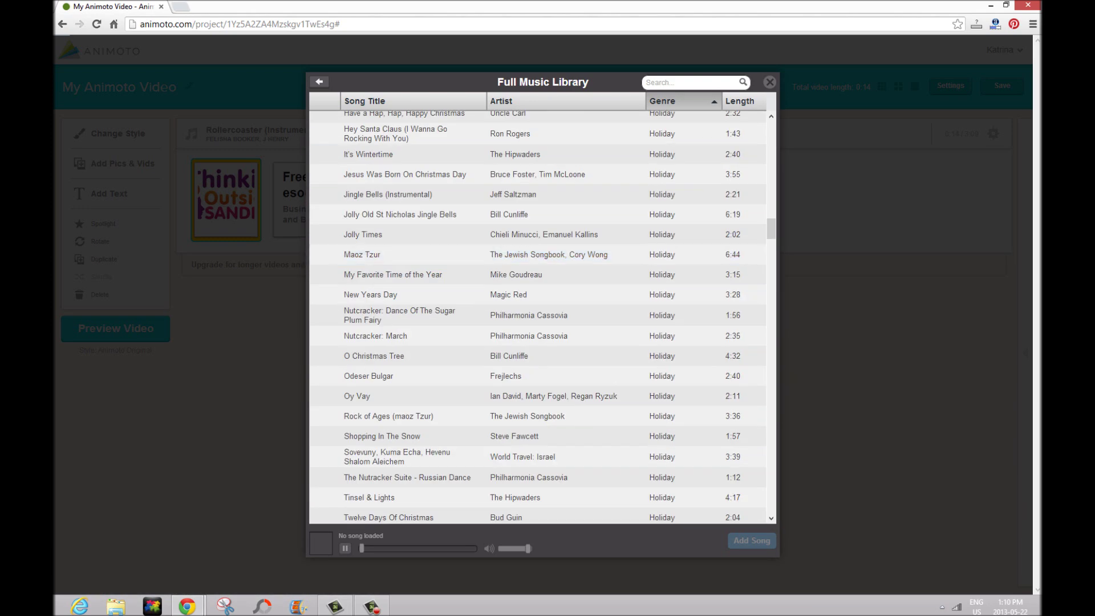
pyautogui.scroll(-15, 400, 257)
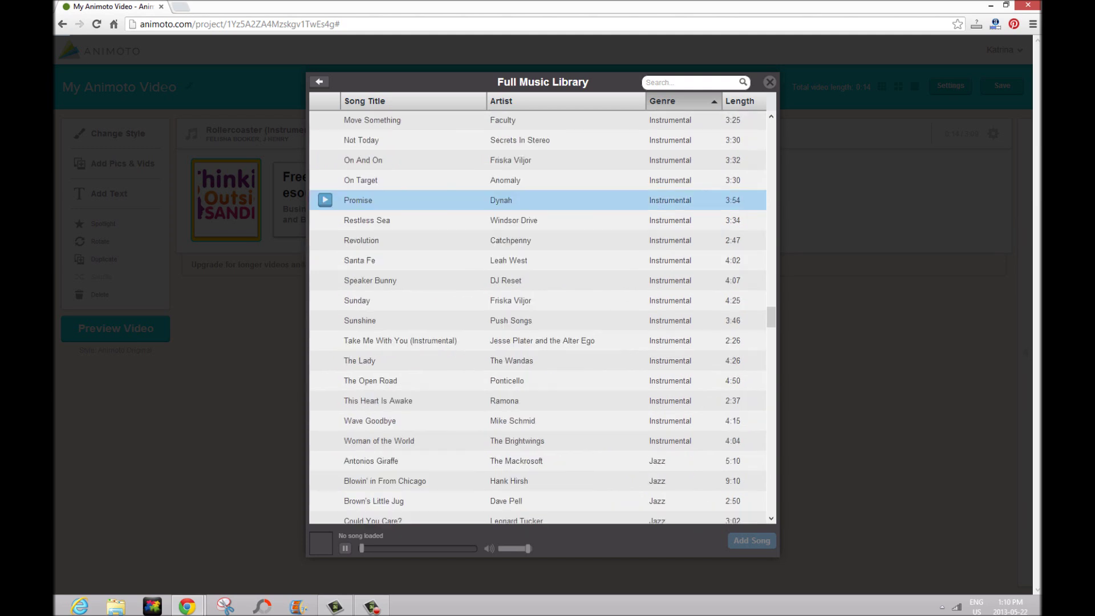
pyautogui.scroll(-15, 399, 257)
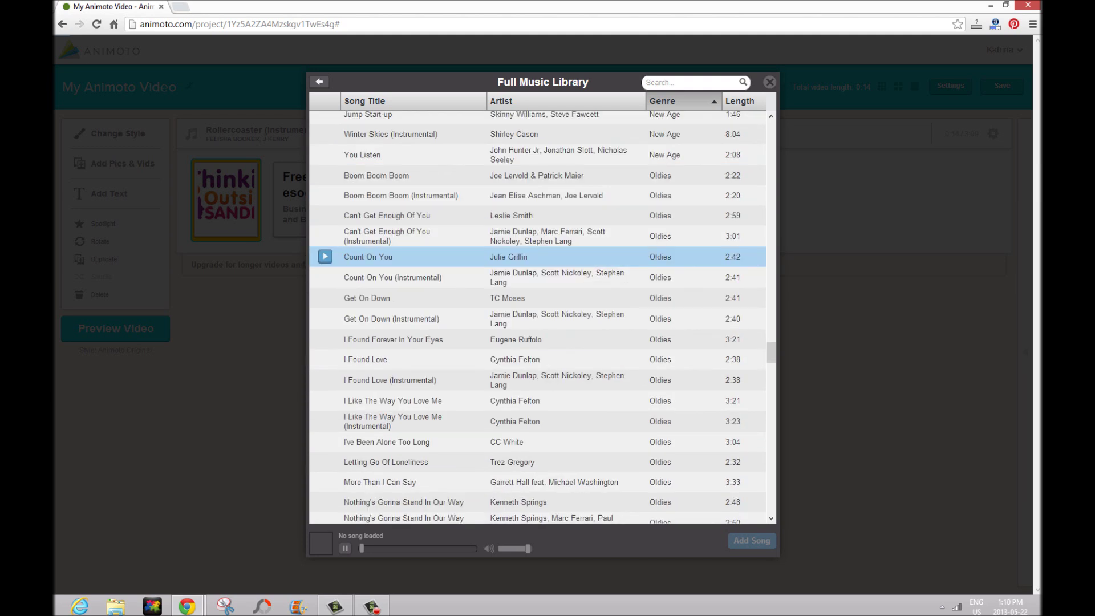
pyautogui.click(319, 81)
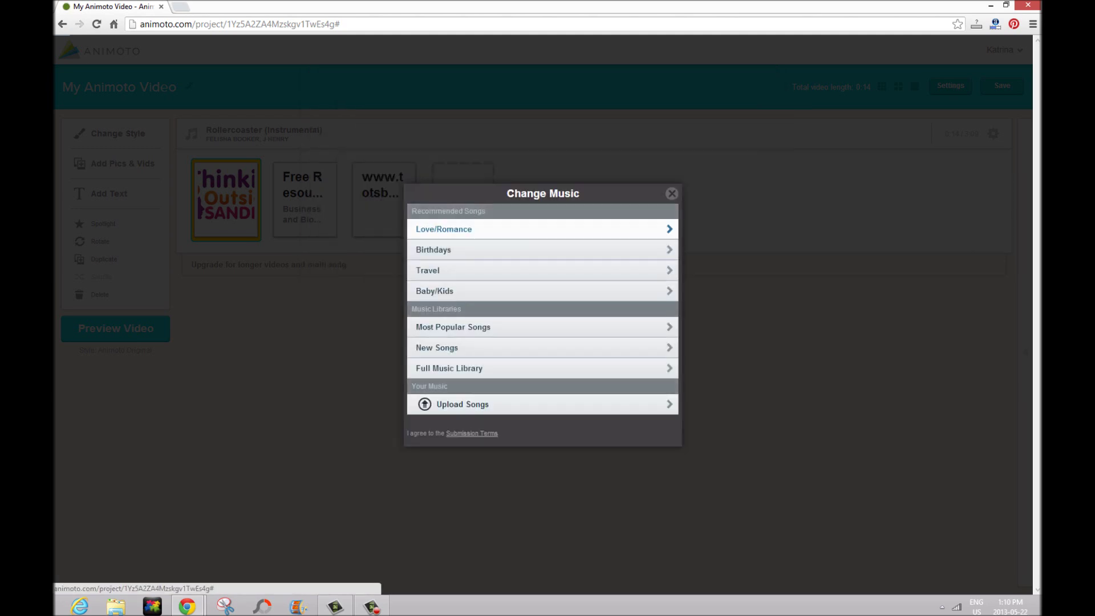
pyautogui.click(453, 326)
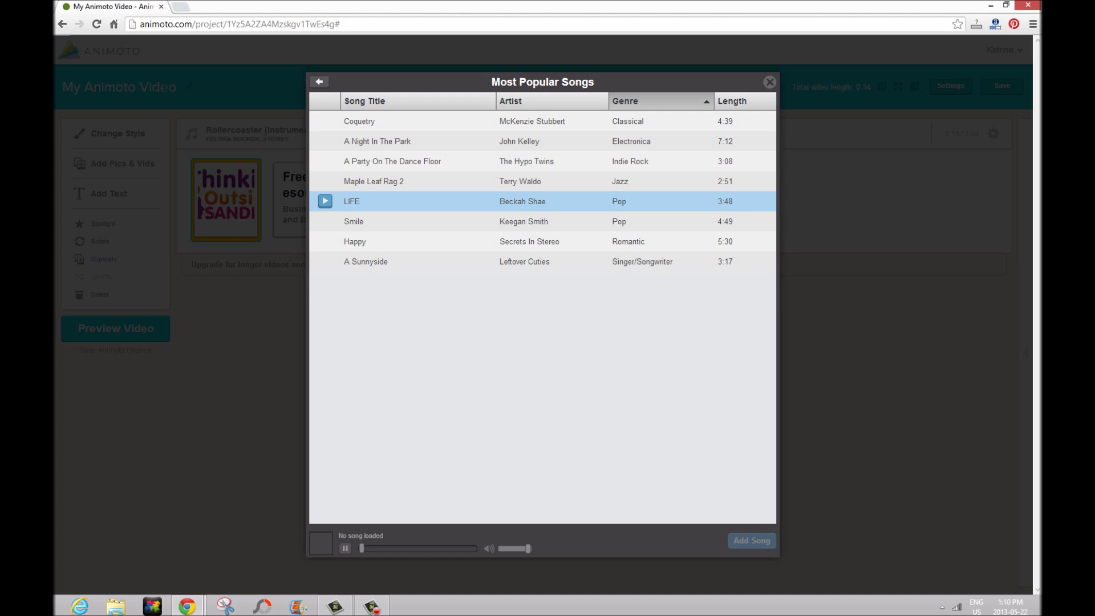
pyautogui.click(325, 200)
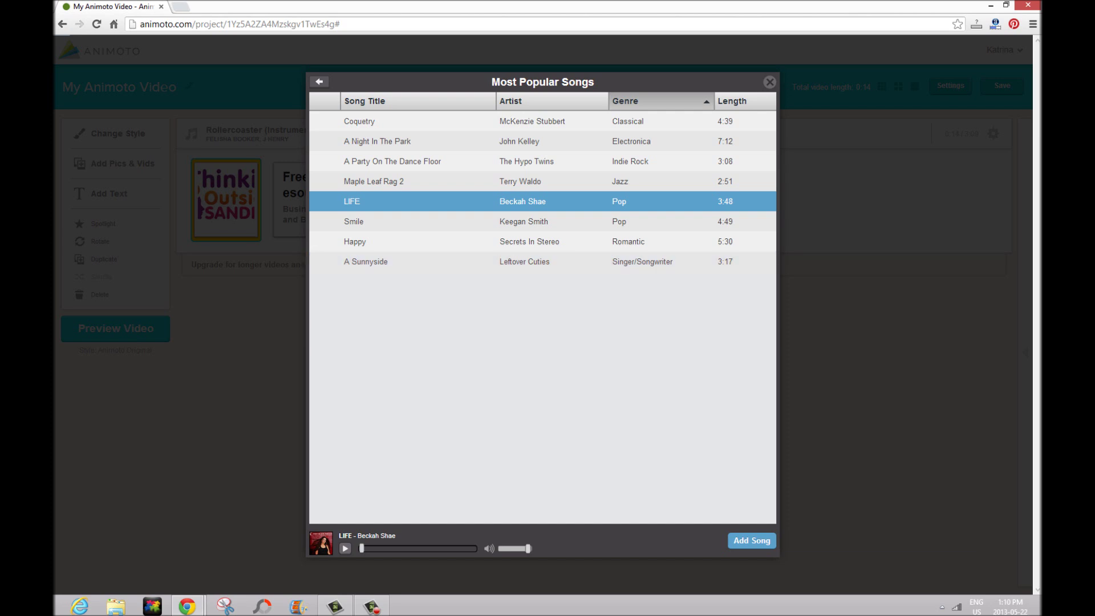
# Step: Add LIFE as the soundtrack, using 0:14 of the song
pyautogui.click(751, 541)
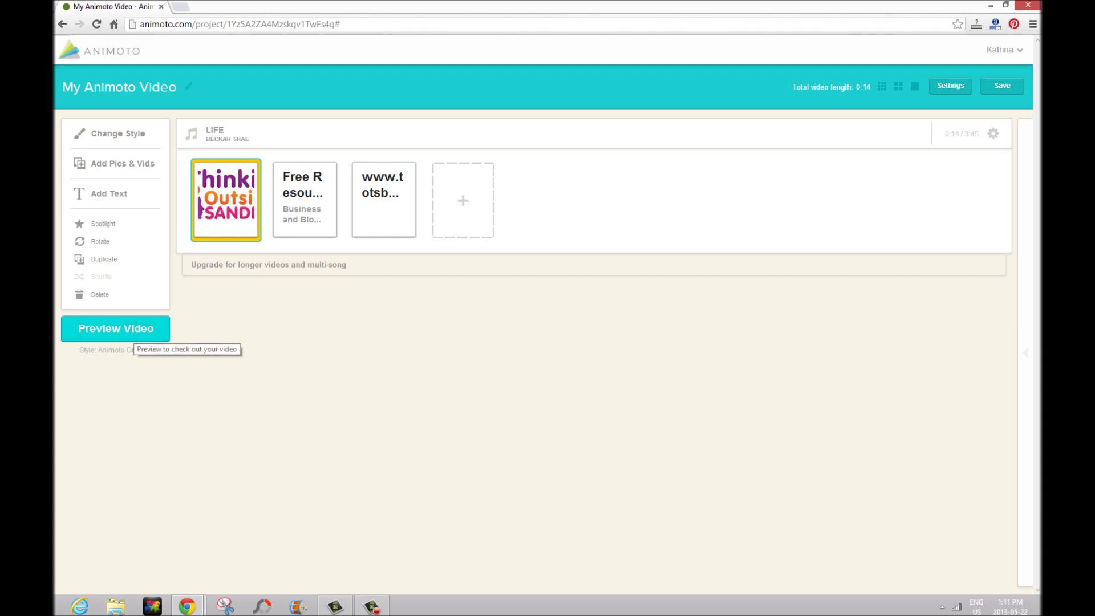
# Step: Preview the video and produce it with the title 'tots business intro'
pyautogui.click(132, 334)
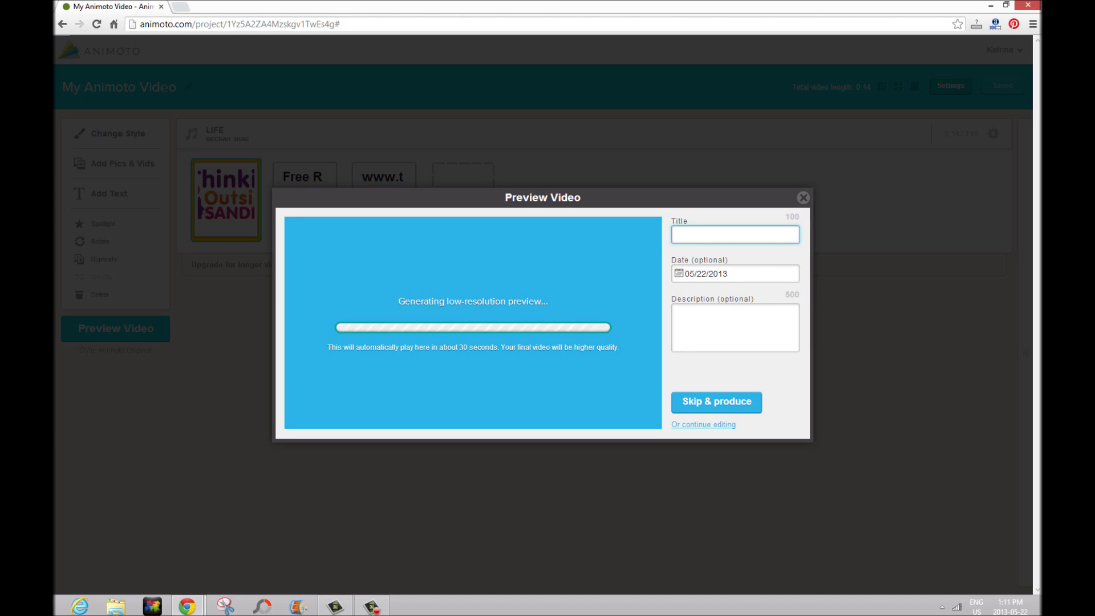
pyautogui.write('tots business intro')
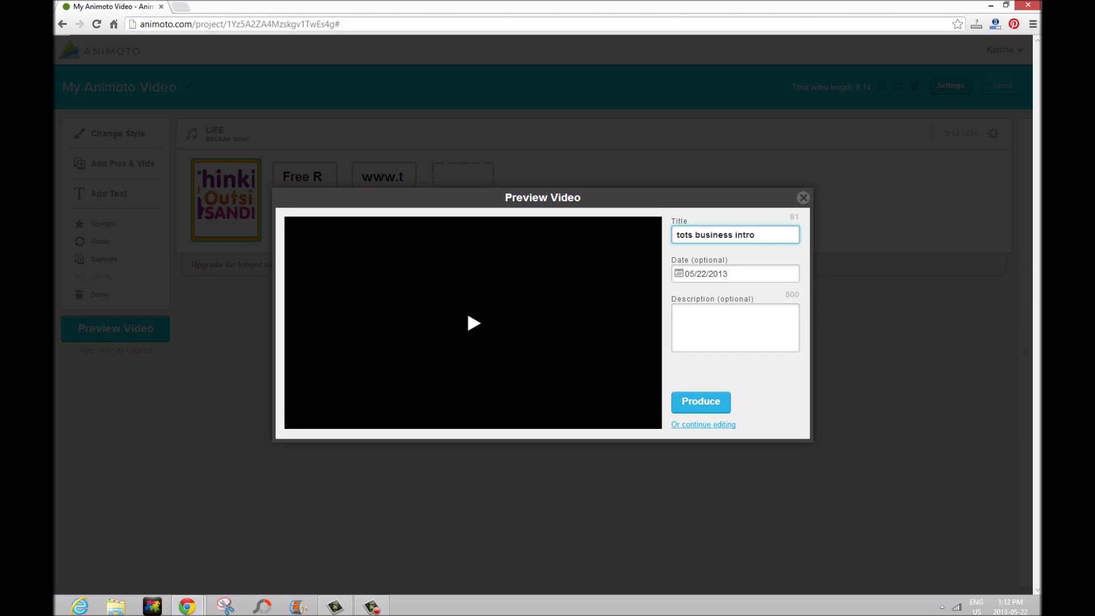
pyautogui.press('Return')
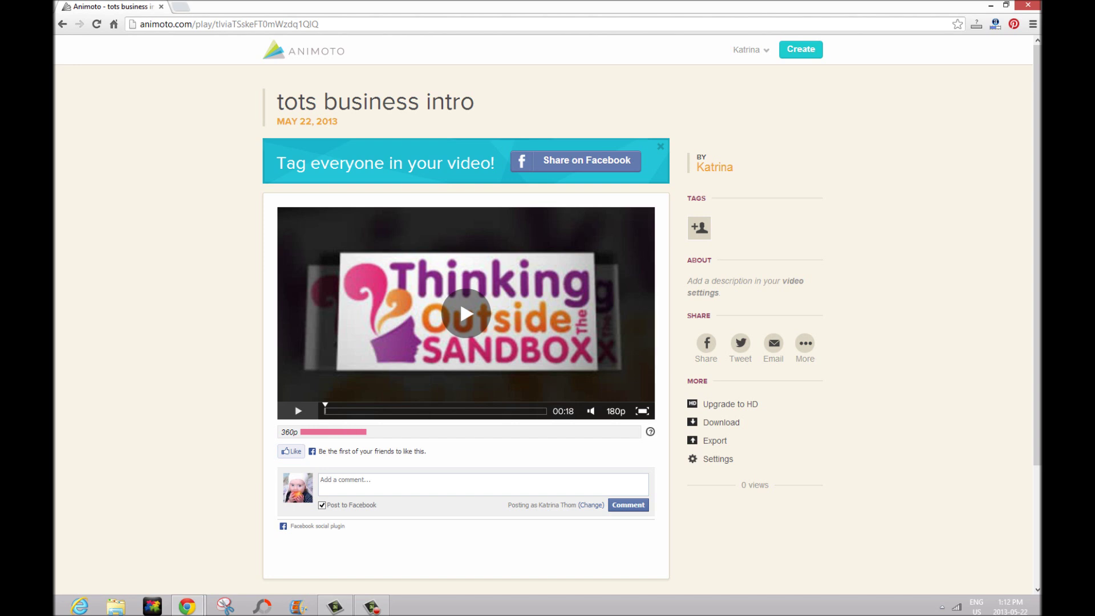
pyautogui.click(724, 403)
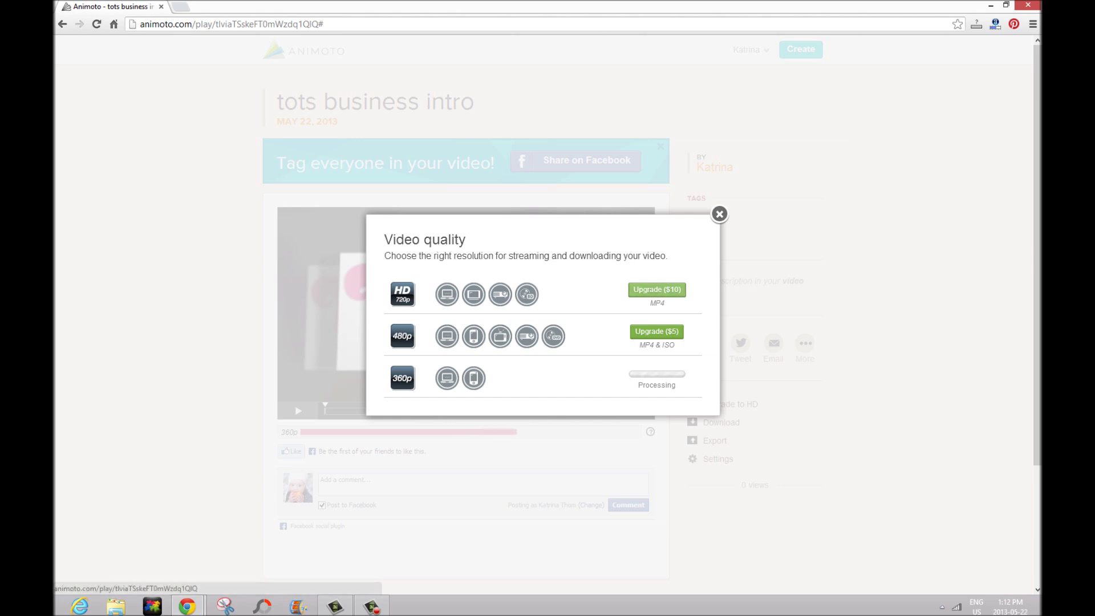
pyautogui.click(719, 214)
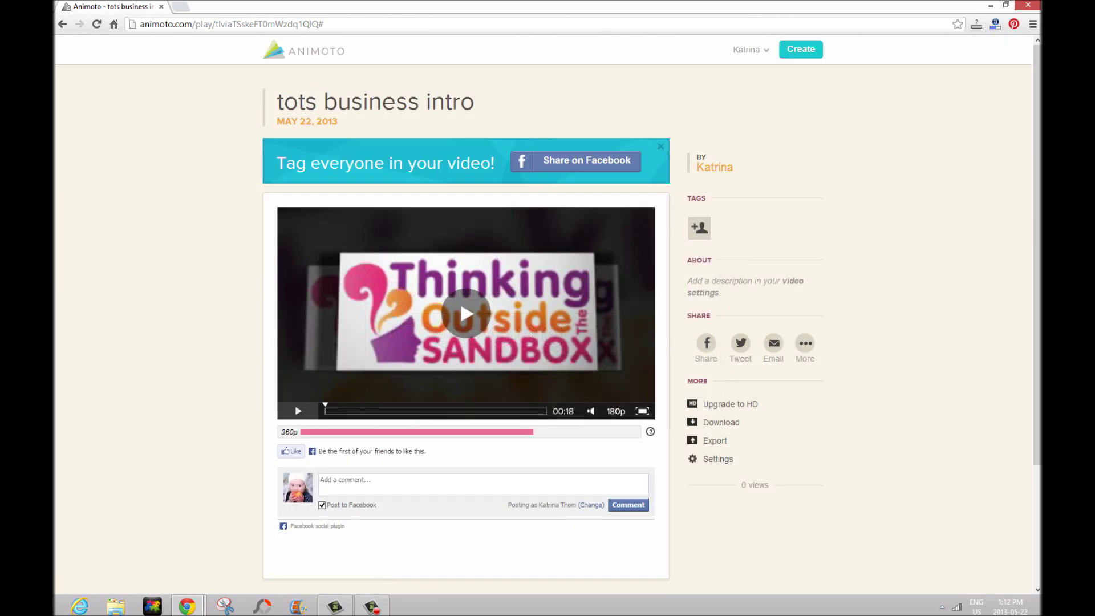